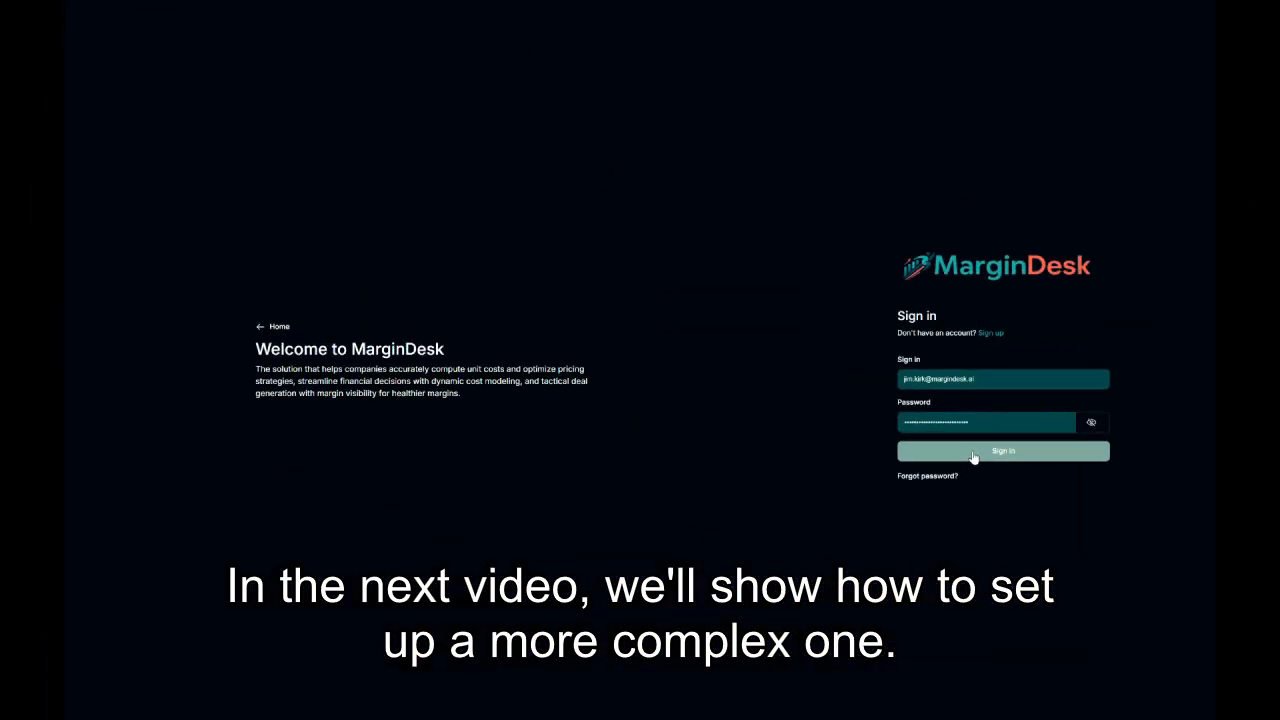
Sign in to MarginDesk using the already filled-in login details.
click(973, 456)
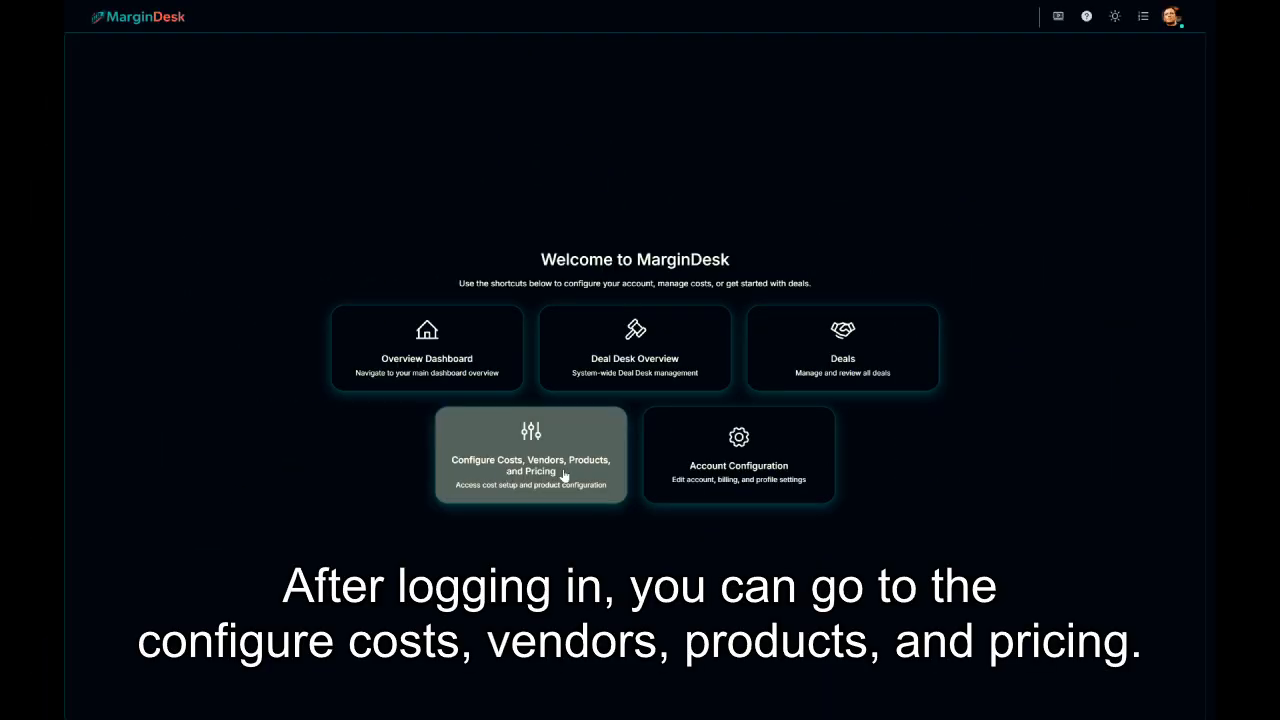
Go to the Cost (COGS) & Product Pricing Set-up panel and start a new product.
click(563, 476)
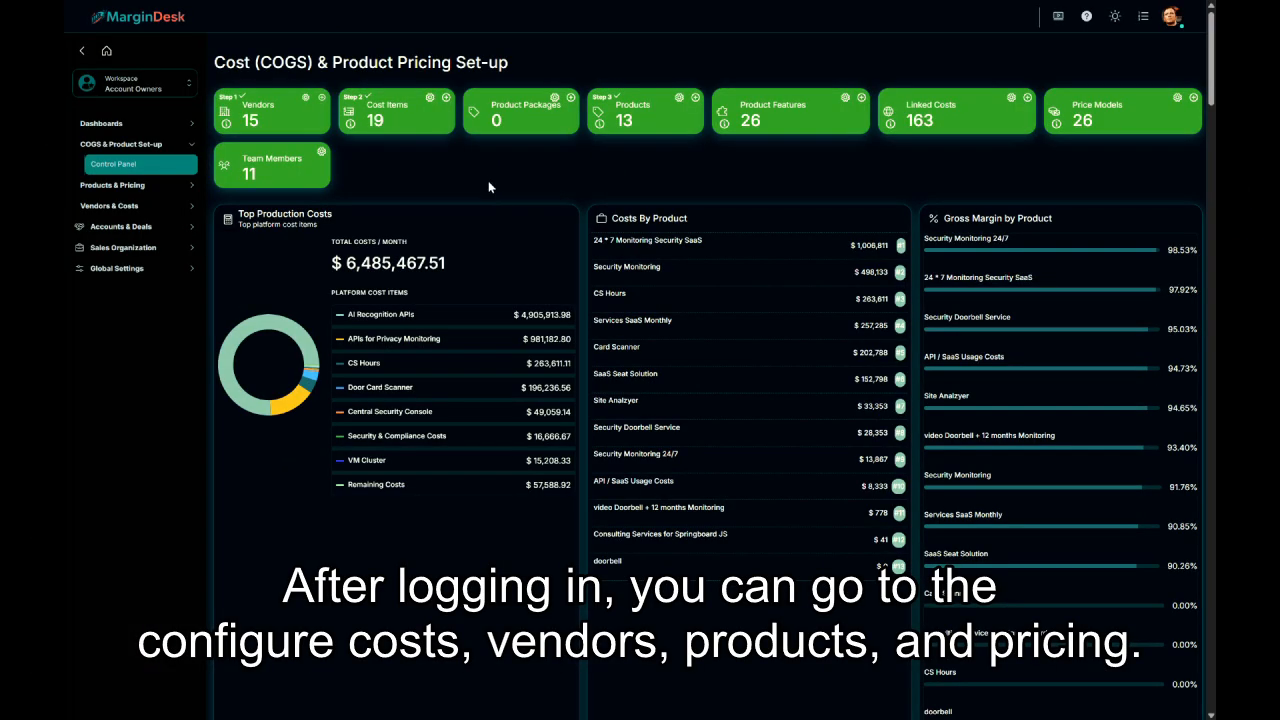
click(695, 97)
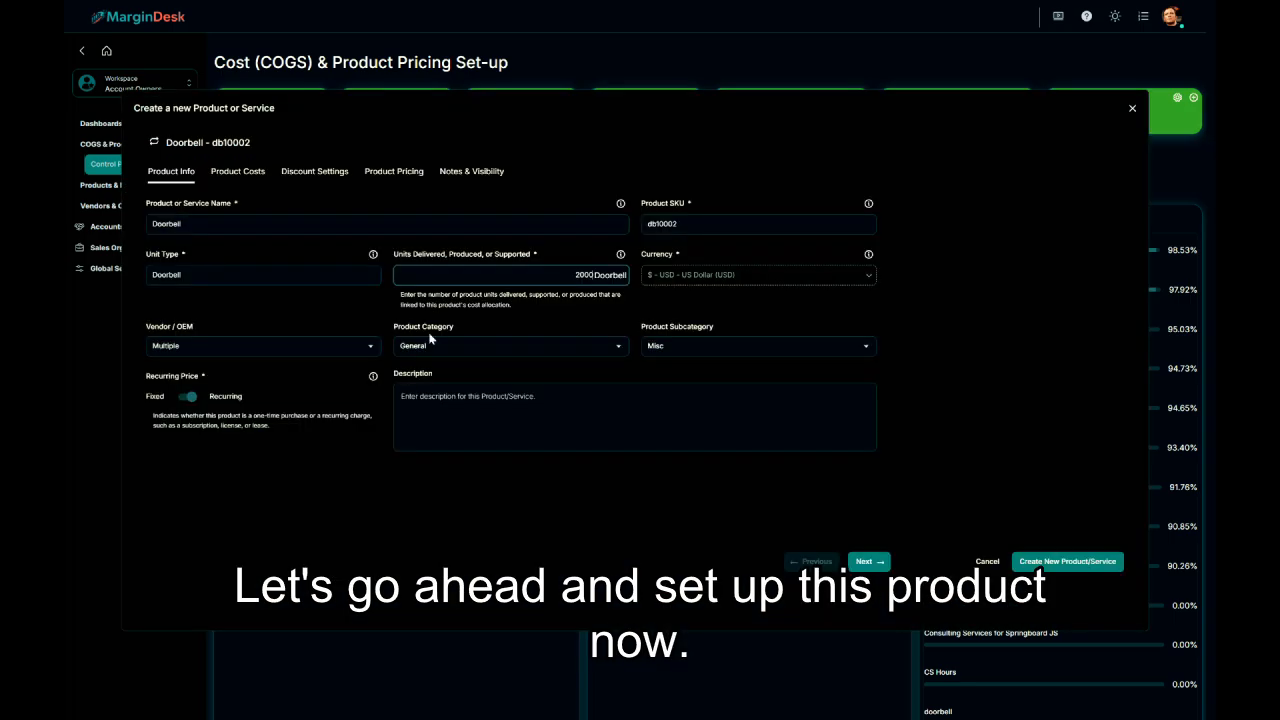
Enter the Doorbell product (SKU db10002, 2,000 units) with a fixed, non-recurring price.
click(363, 326)
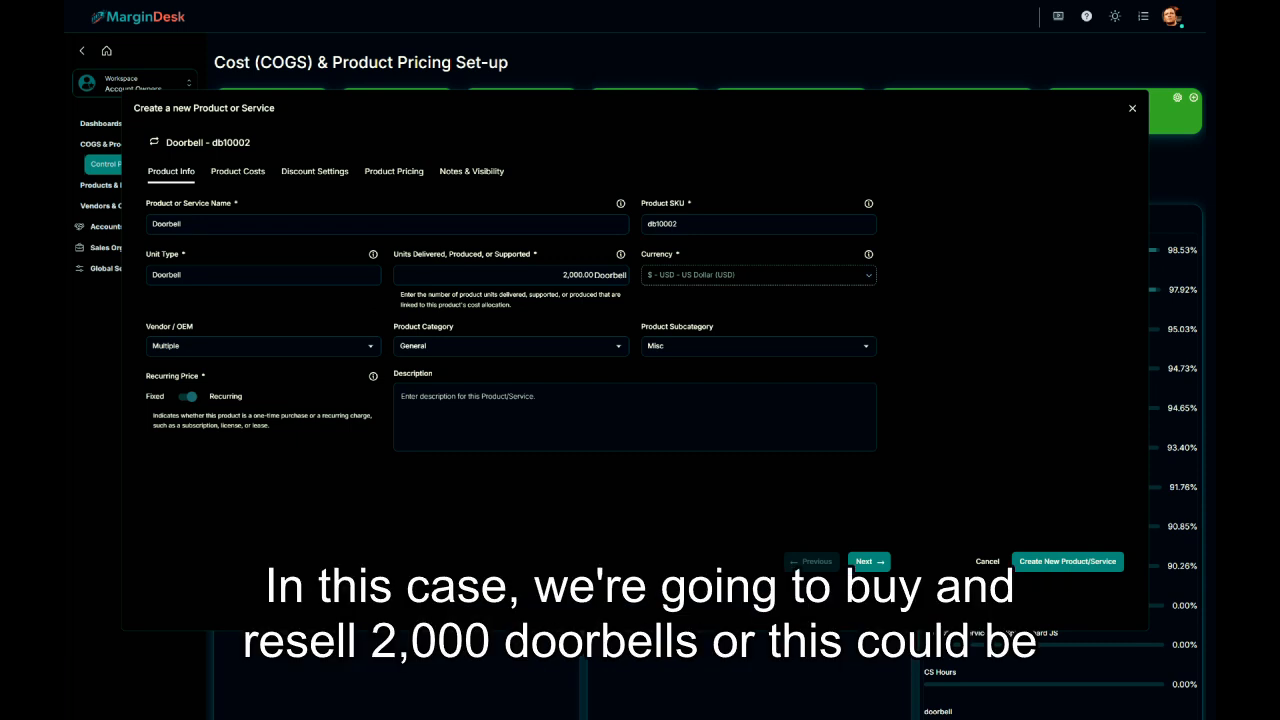
click(188, 398)
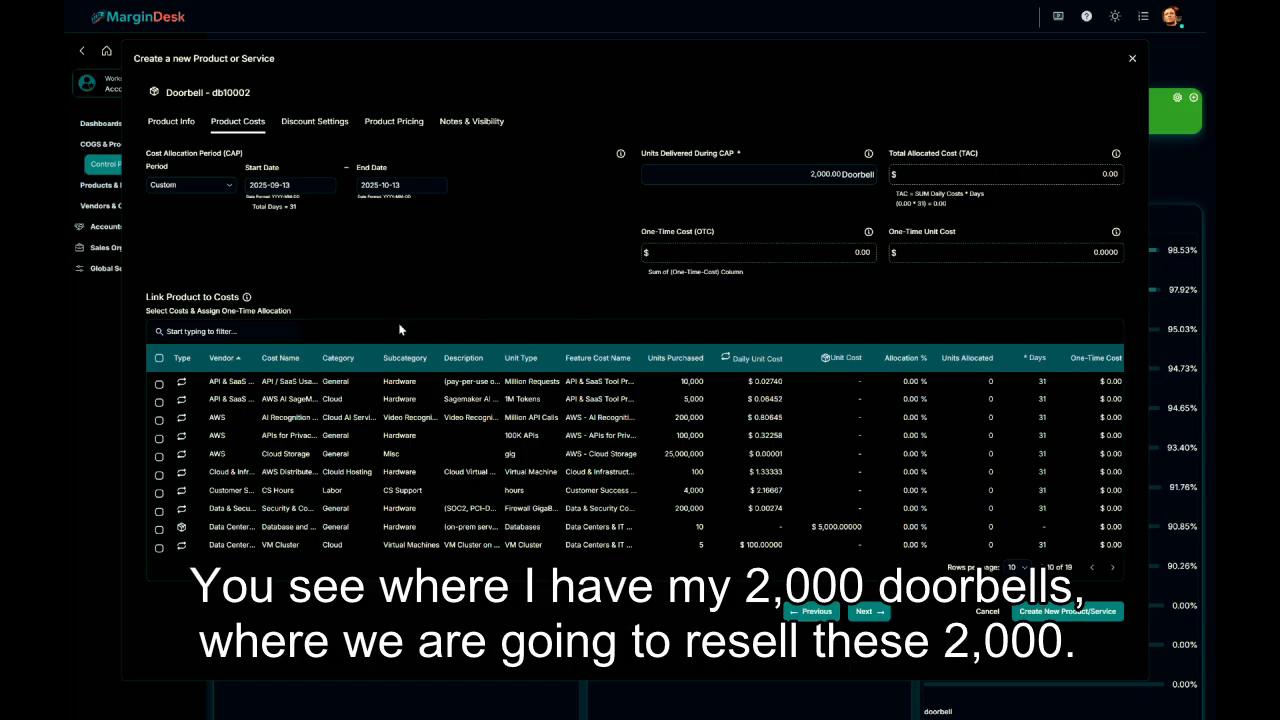
Filter costs by 'door' and link the Video Doorbell cost at 100% allocation.
click(218, 331)
text(door)
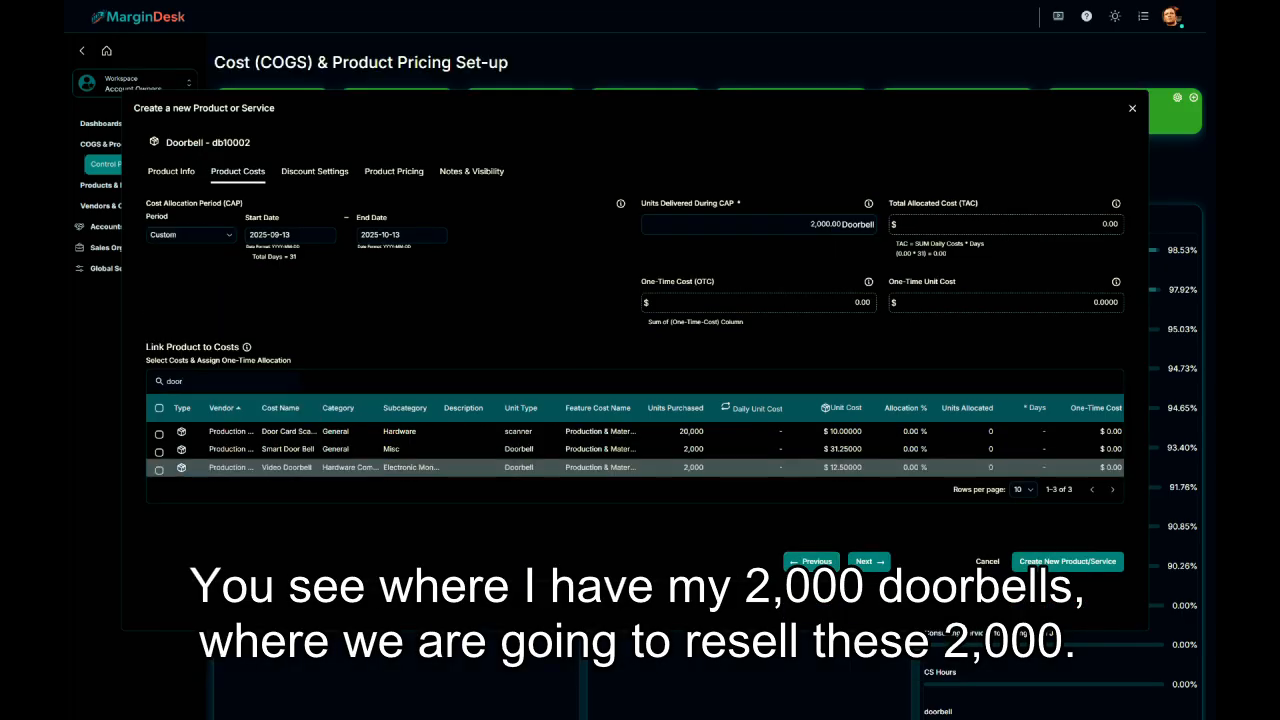
click(159, 469)
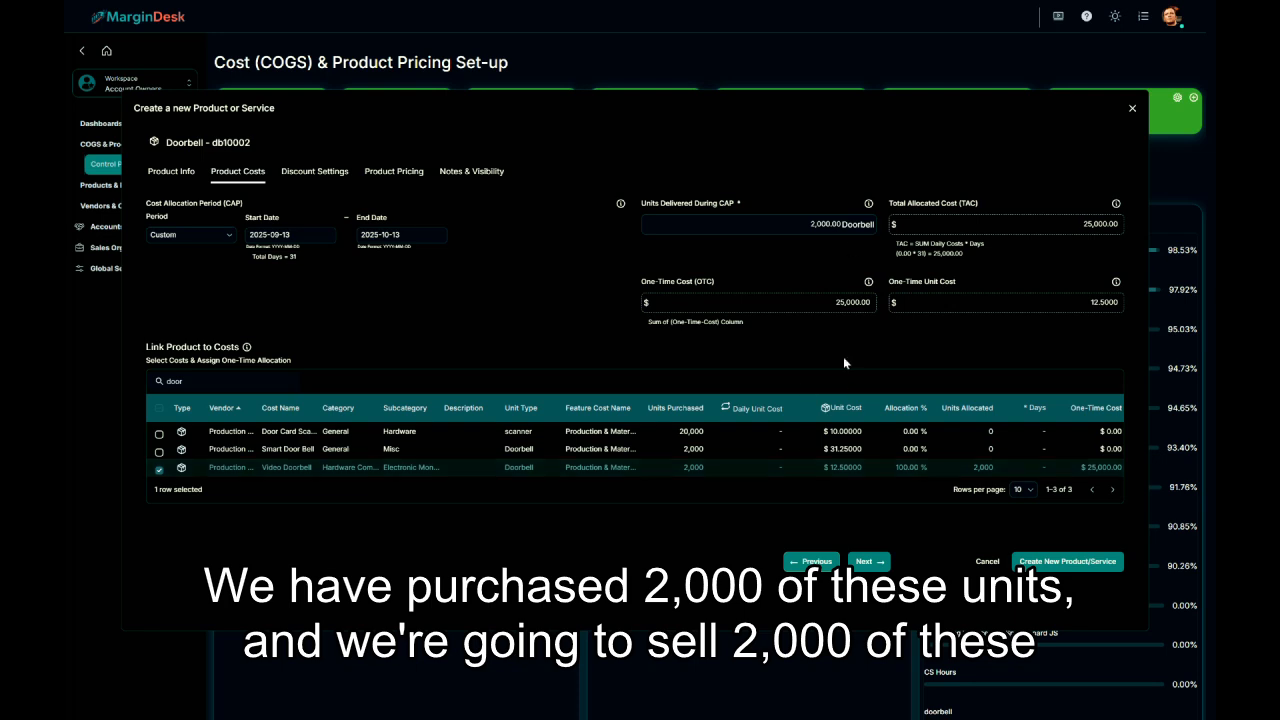
click(870, 562)
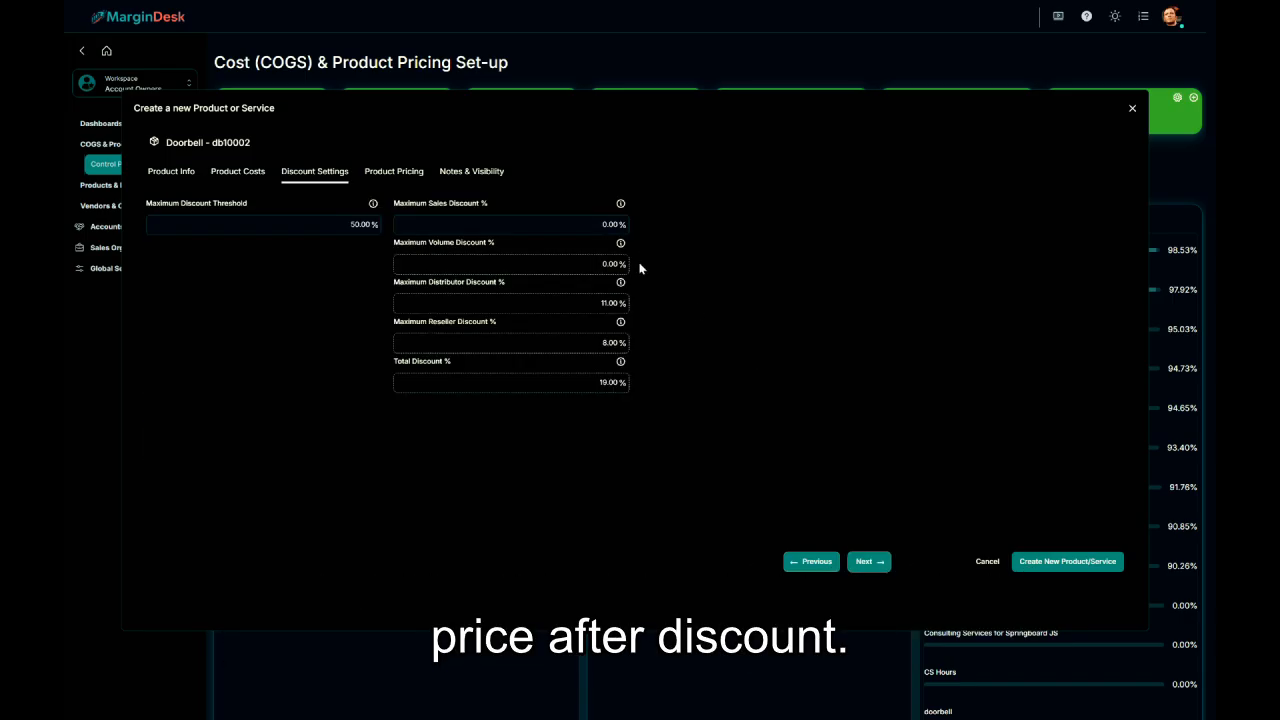
Set the maximum sales discount to 15%, raising the total discount to 34%.
click(614, 225)
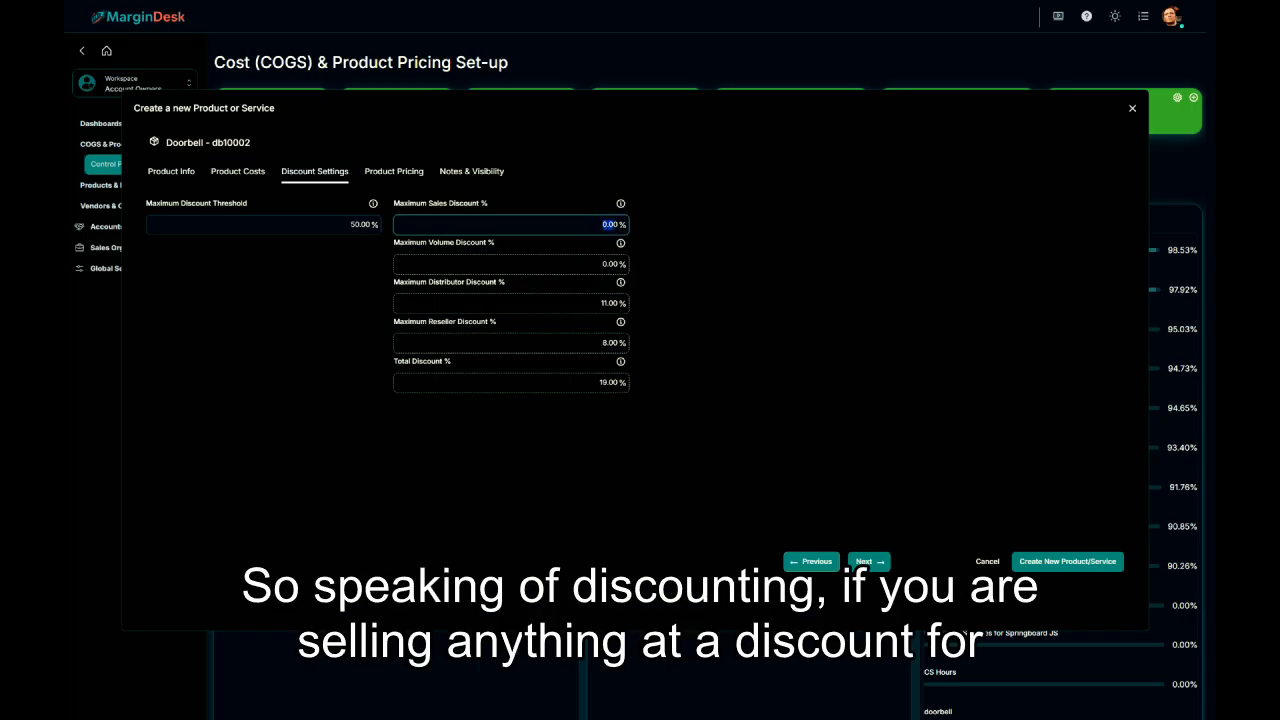
text(15)
click(690, 267)
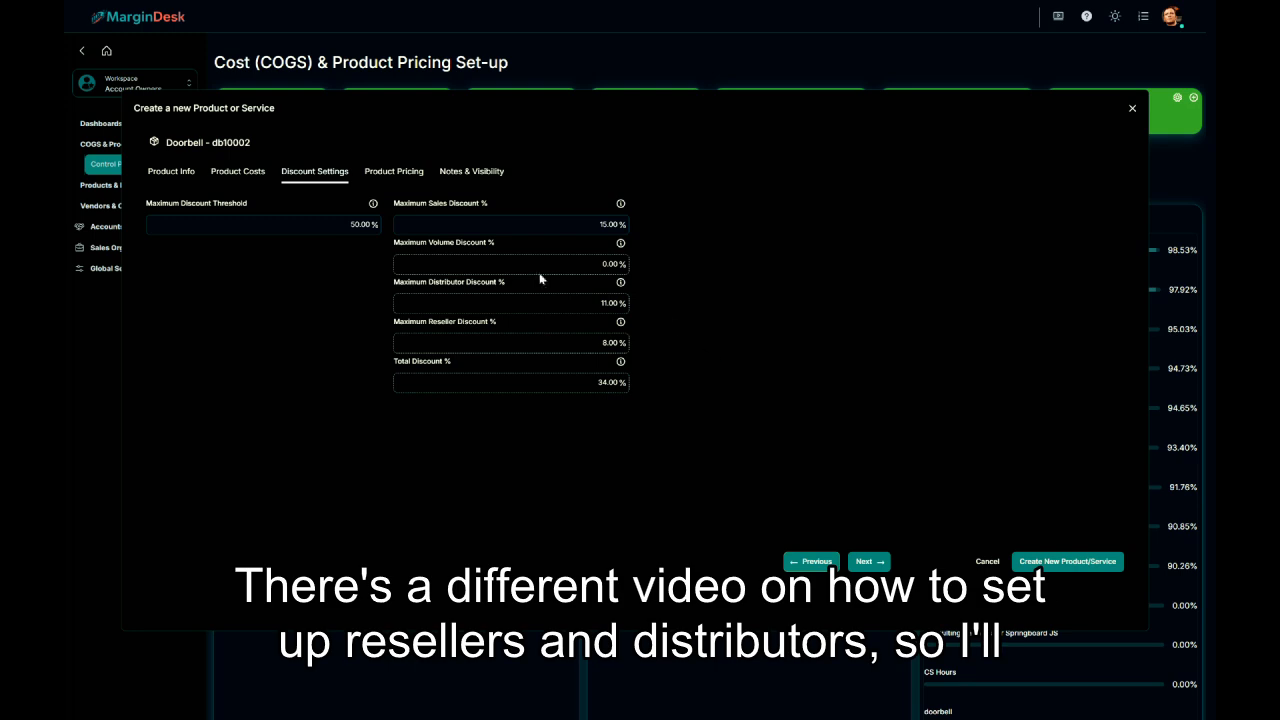
click(405, 183)
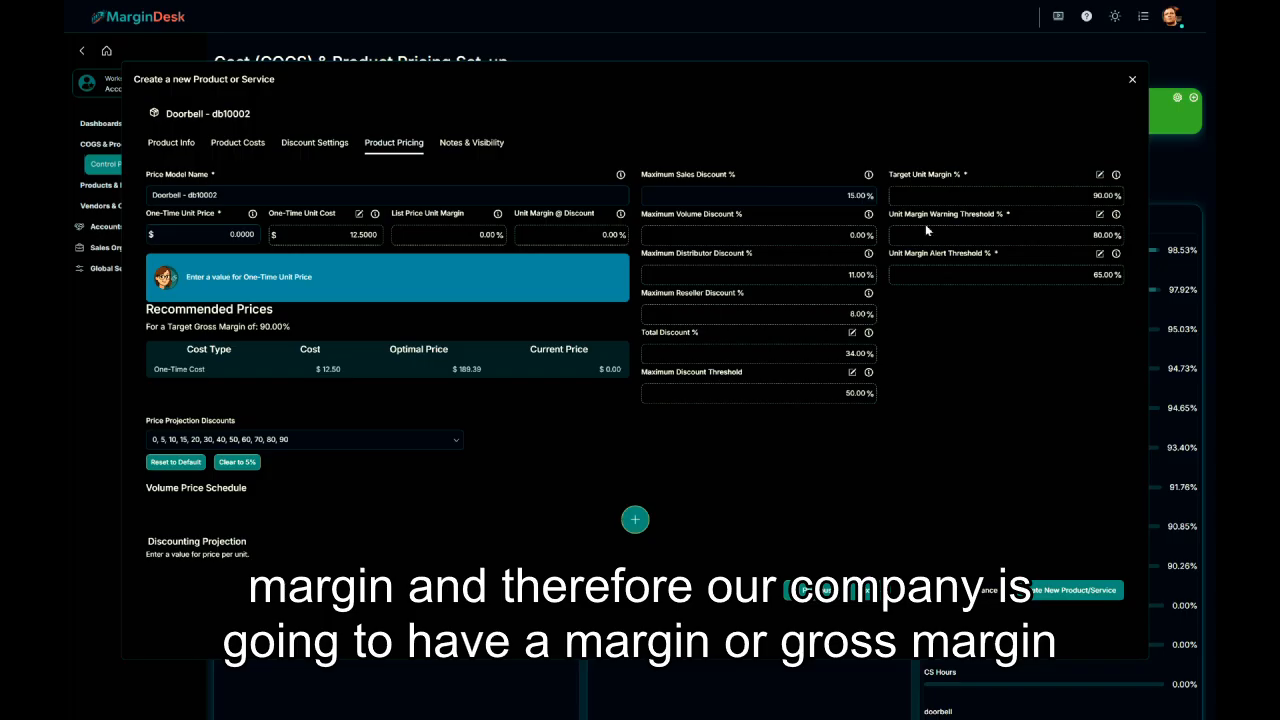
Set the one-time unit price to the $189.39 optimal price for a 90% margin.
click(240, 234)
text(189)
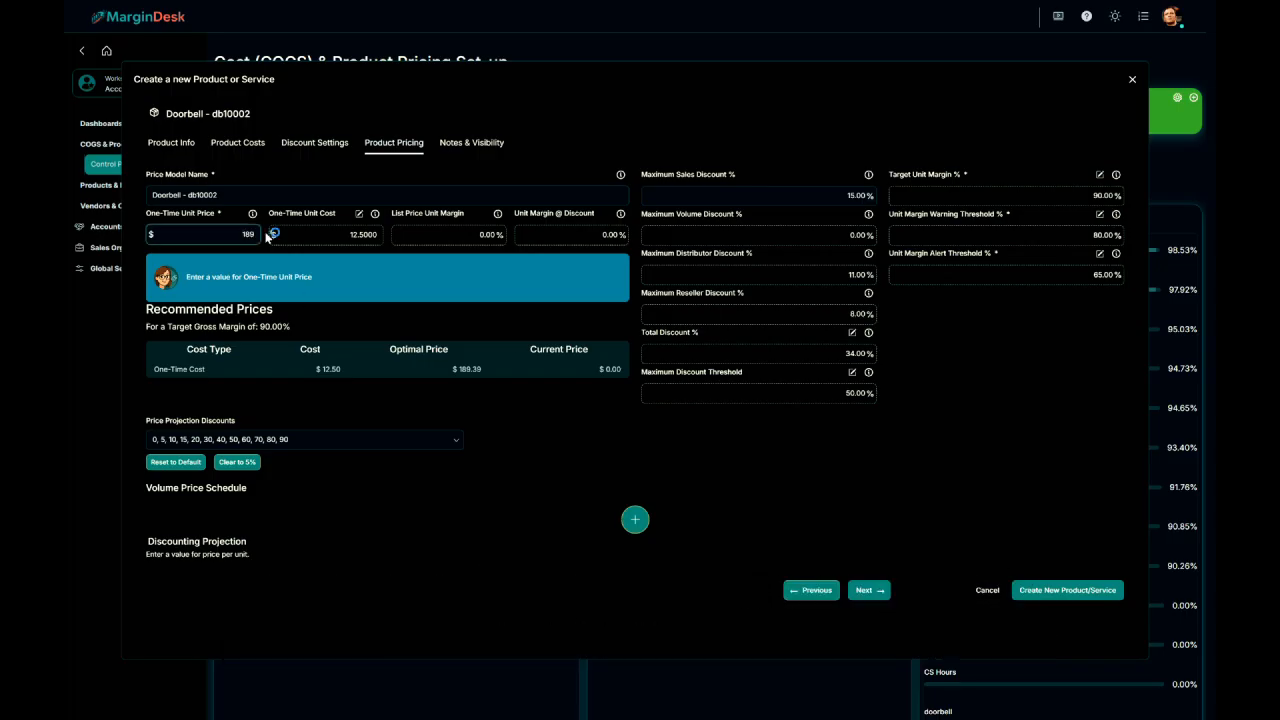
click(507, 438)
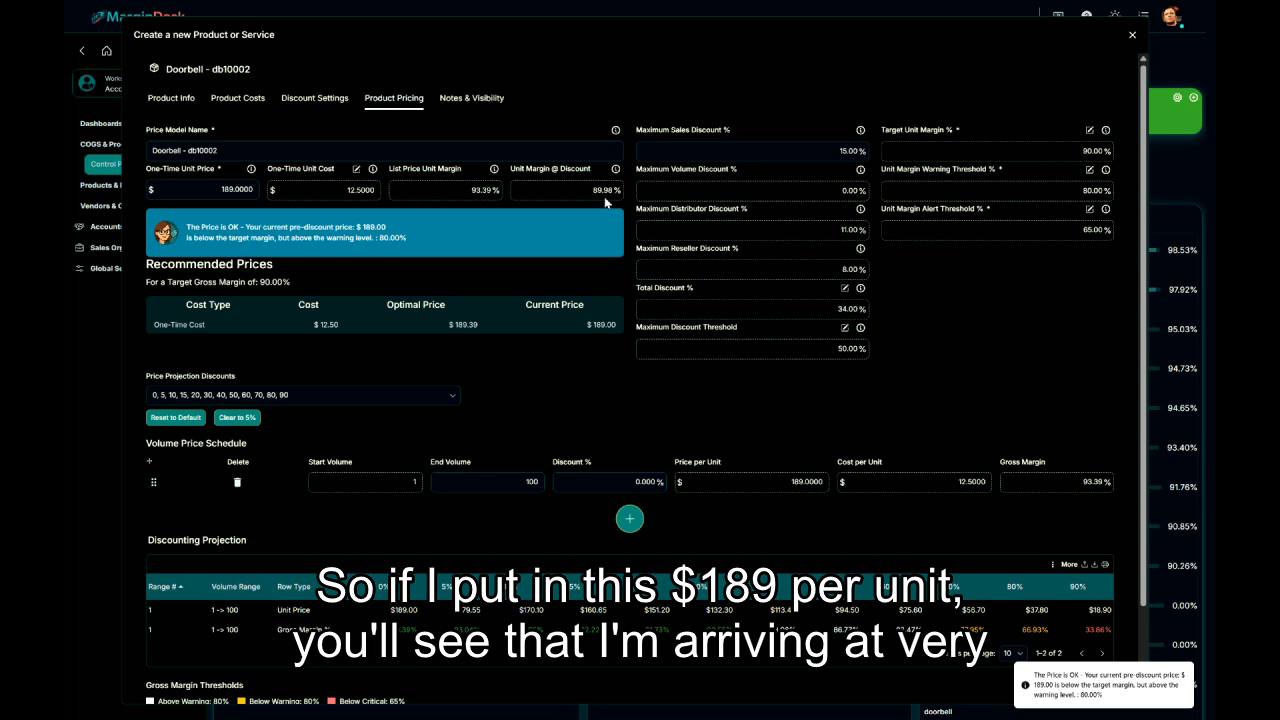
click(480, 328)
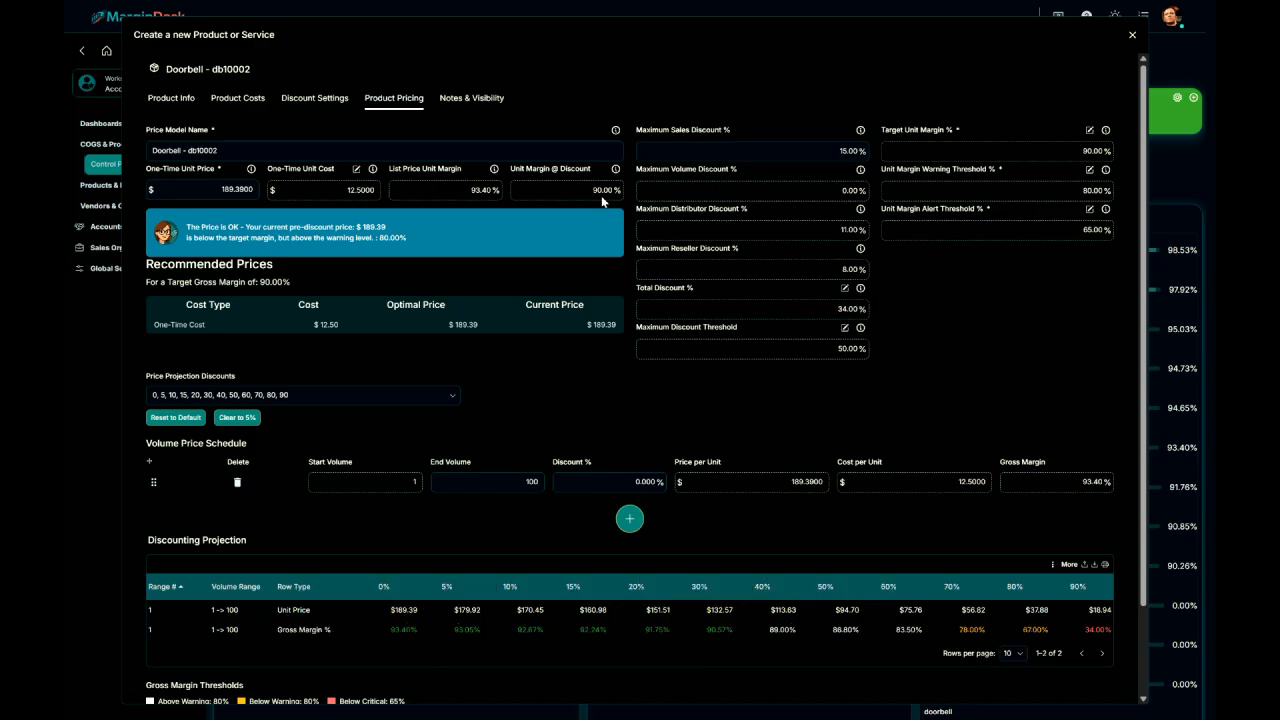
Build a two-tier volume schedule: 1–10 at no discount, 11–100 at 5% off.
click(630, 522)
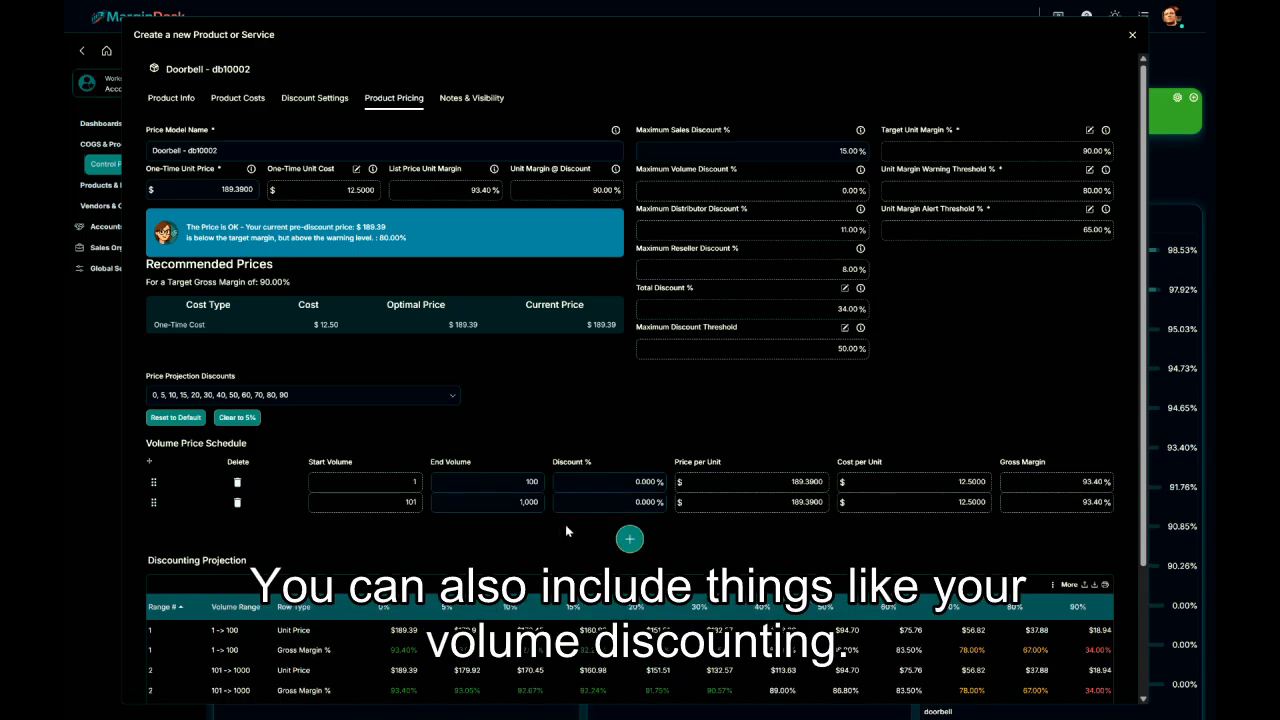
click(542, 484)
text(10)
click(532, 503)
text(100)
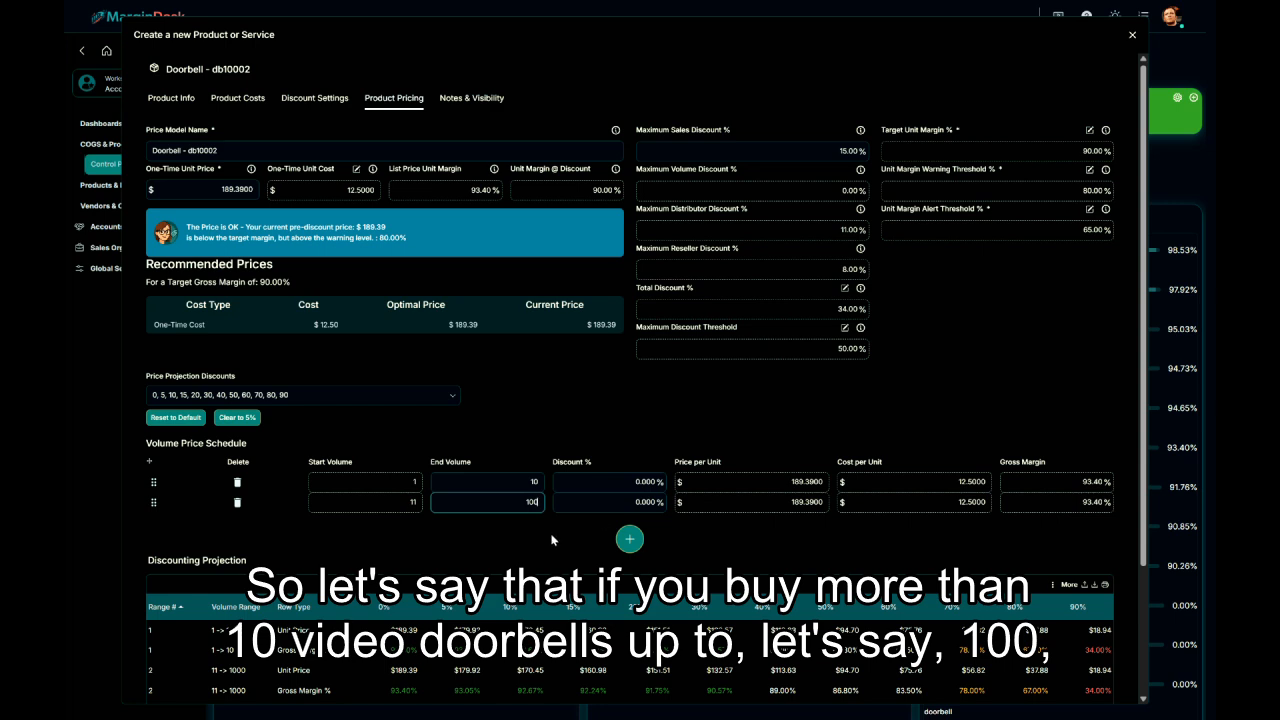
click(632, 504)
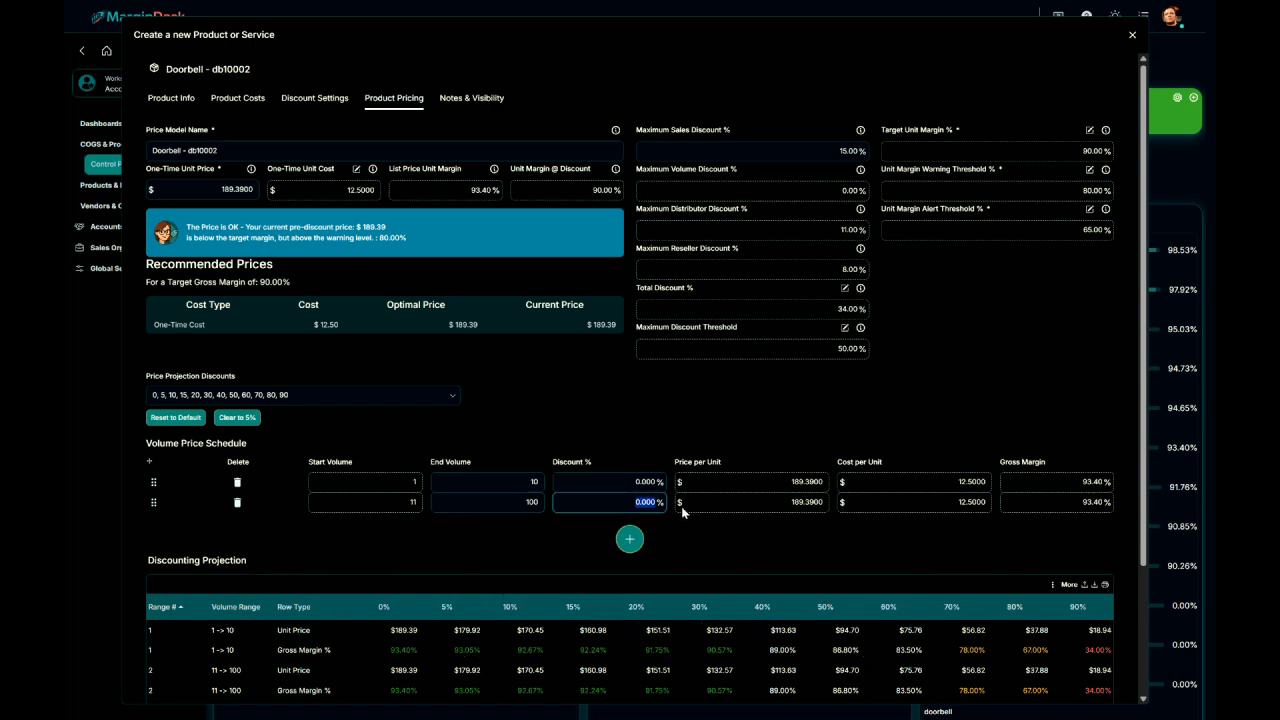
text(5)
click(677, 546)
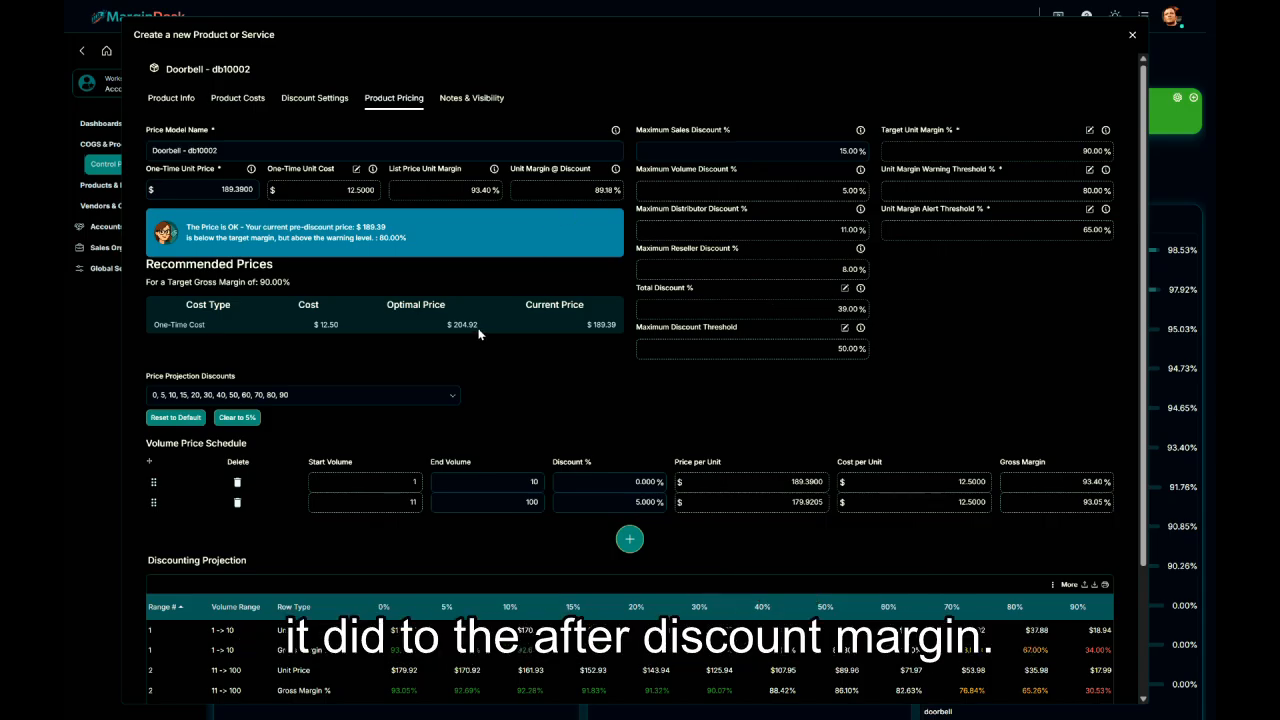
Replace the unit price with the 204.92 optimal price copied from Recommended Prices.
drag(480, 325, 453, 325)
key(ctrl+c)
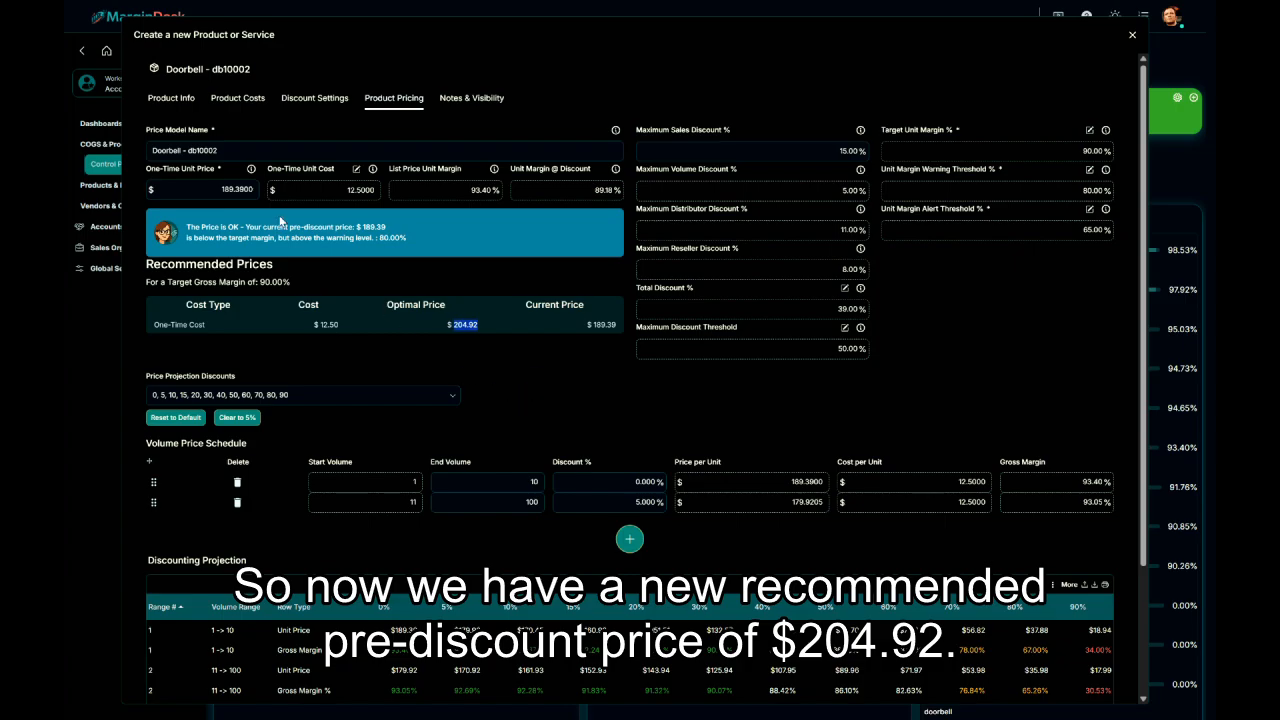
double_click(237, 190)
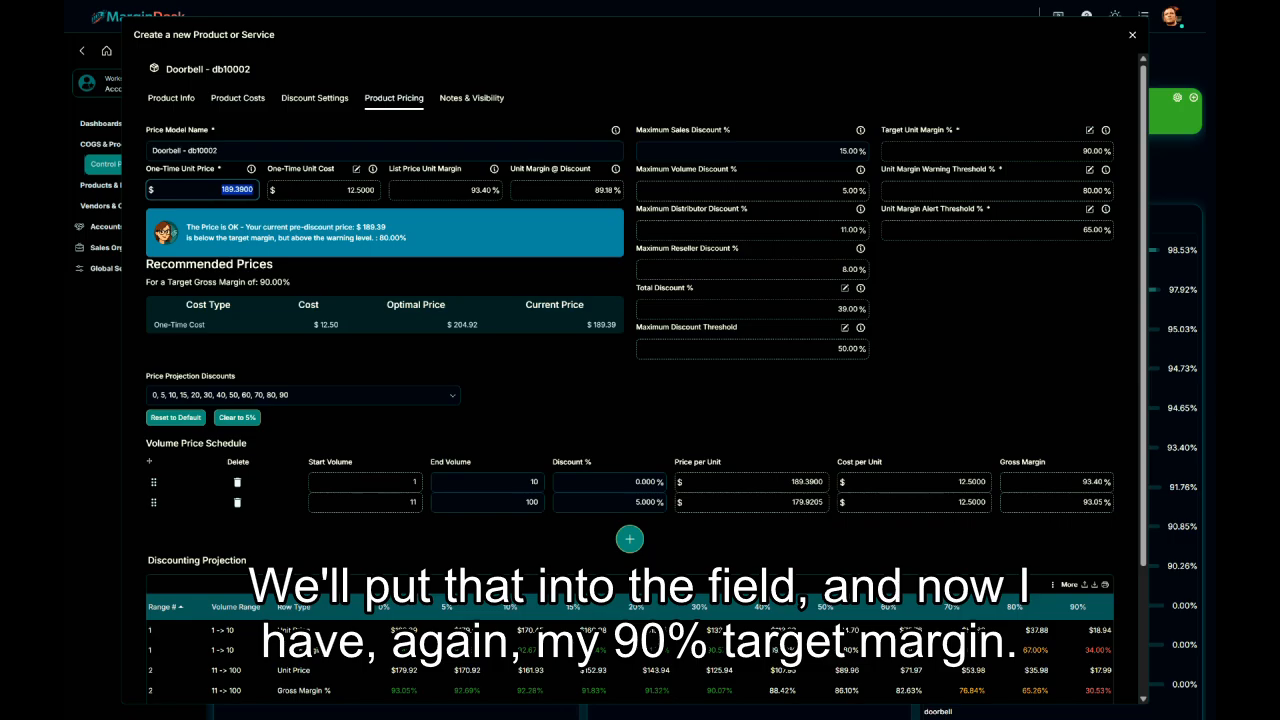
key(ctrl+v)
click(499, 379)
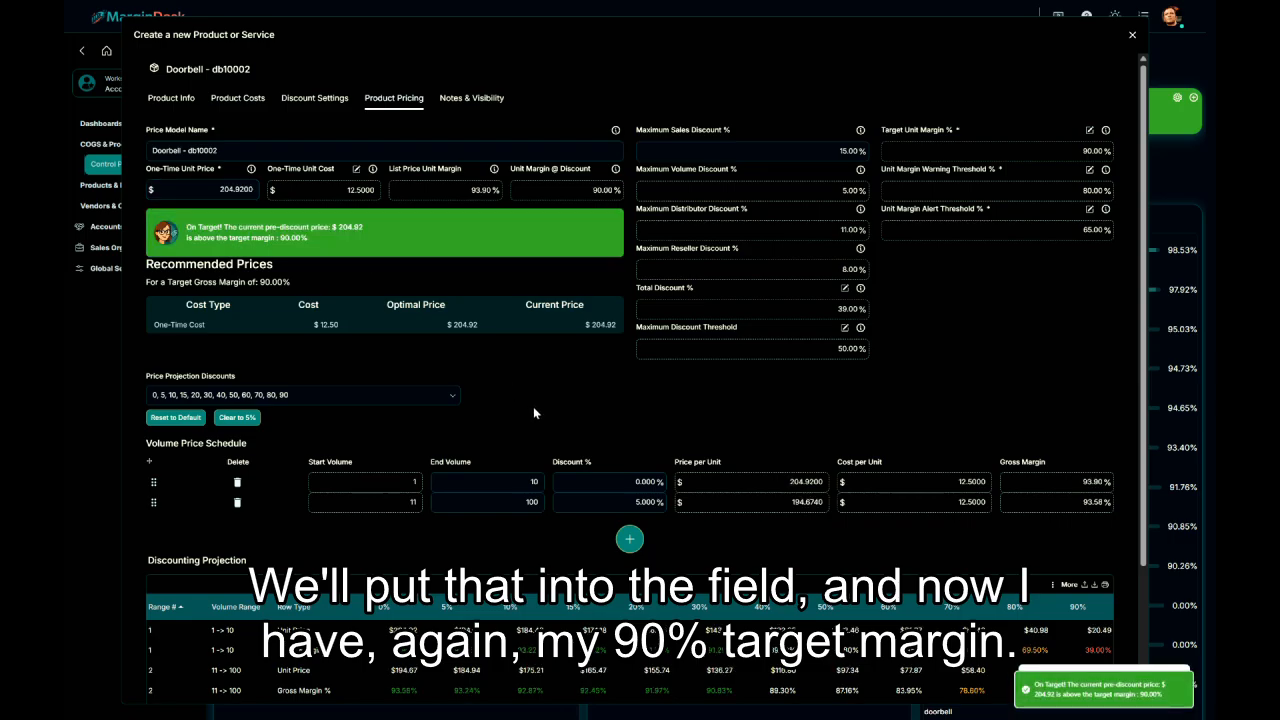
Create and save the new Doorbell product.
scroll(533, 415, down, 1)
scroll(533, 418, down, 1)
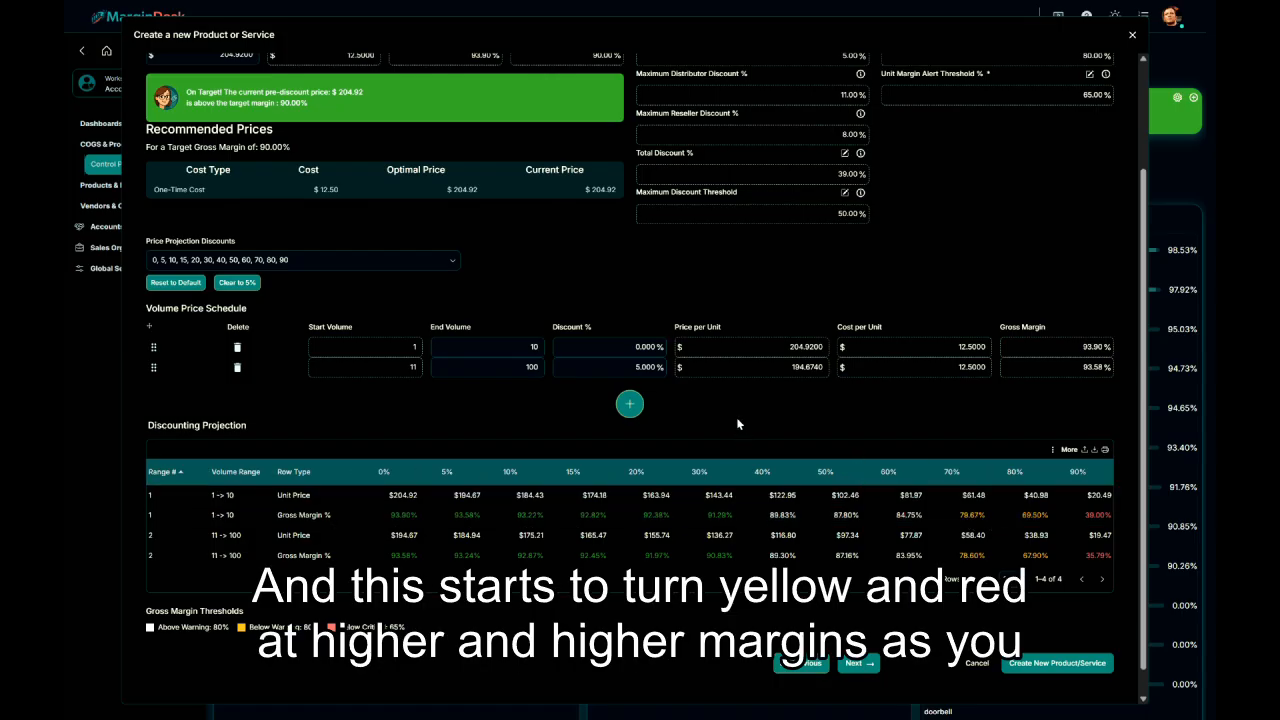
scroll(733, 418, up, 3)
scroll(736, 425, down, 3)
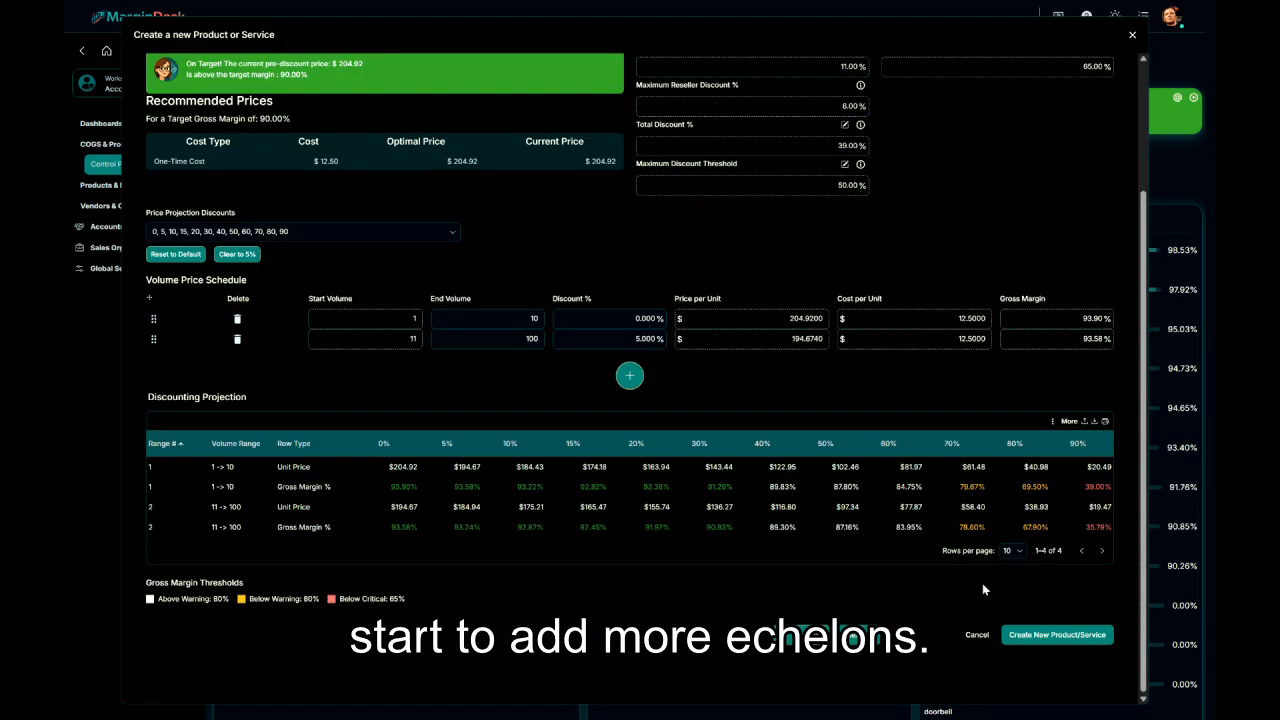
click(1020, 636)
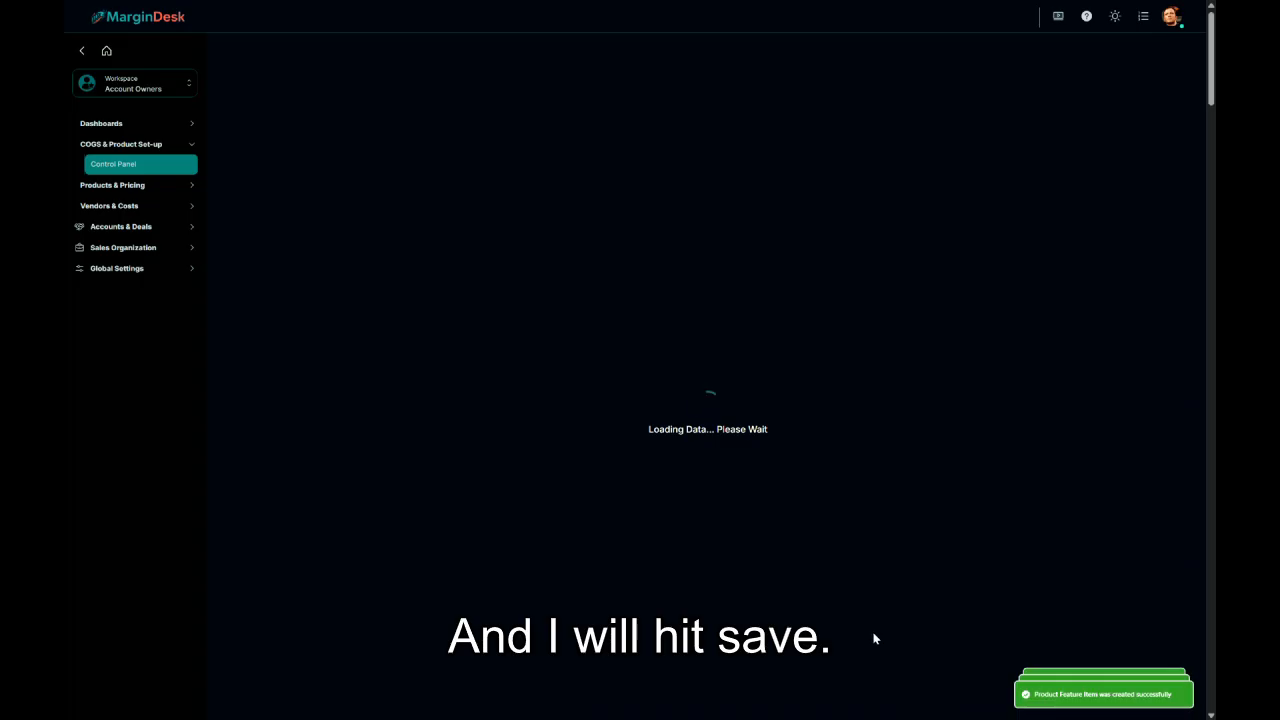